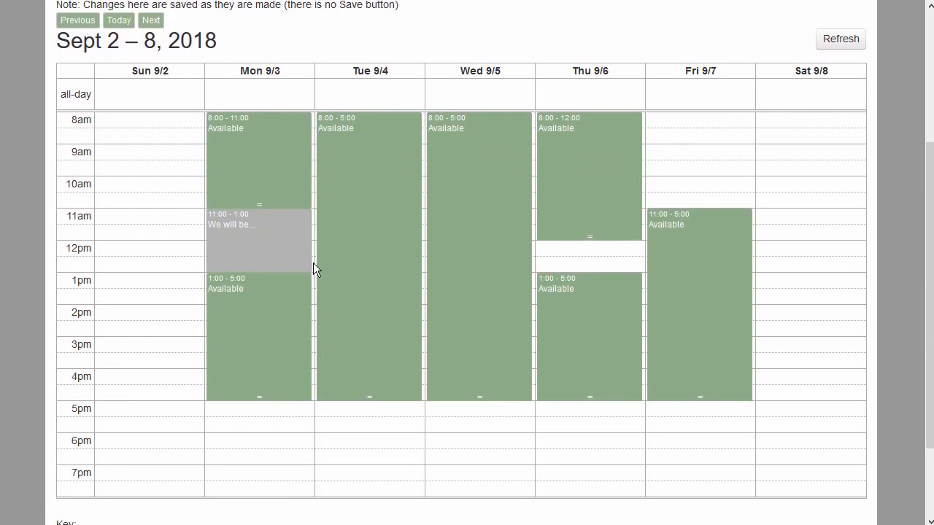
Mark the System Administrator as available on Friday 9/7 from 8:00 to 10:30
drag(680, 119, 683, 183)
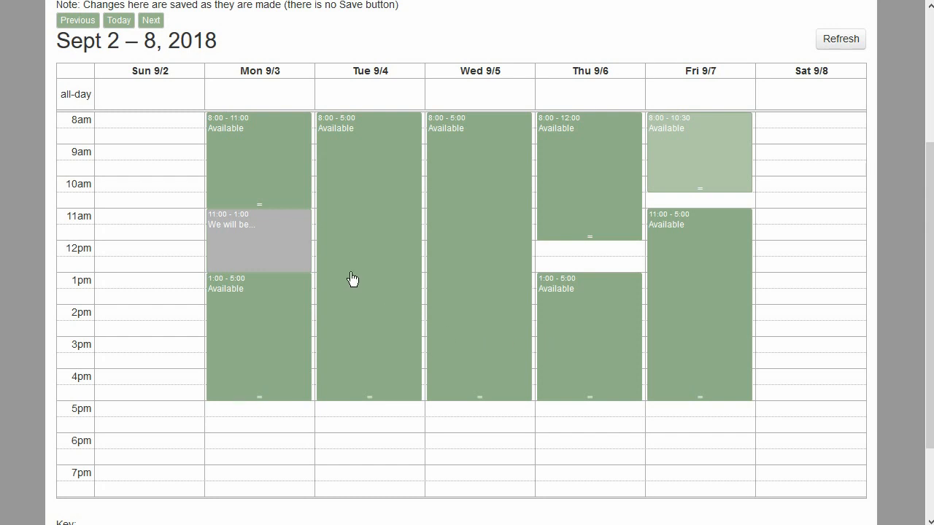
scroll(225, 213, down, 1)
scroll(160, 163, up, 4)
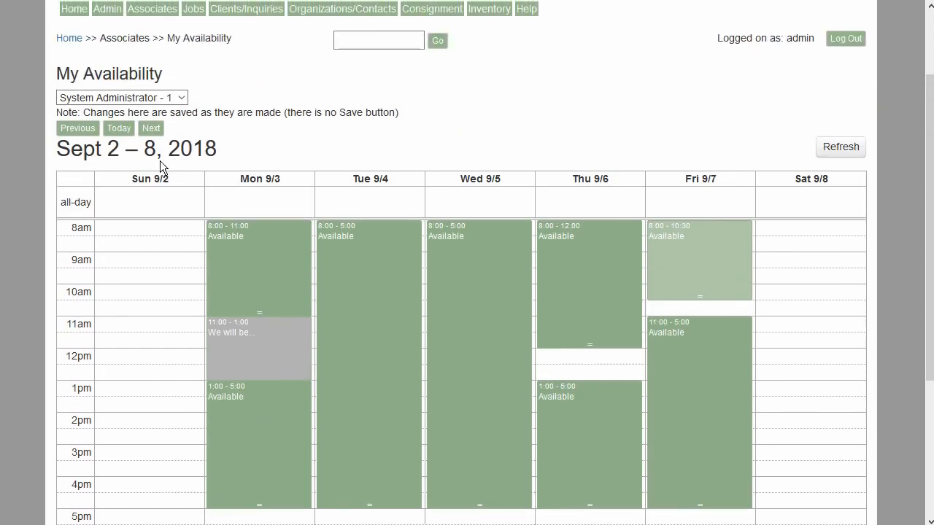
In the week of Sept 9 – 15, 2018, add an availability block on Monday 9/10 from 1:00 to 4:00
click(151, 144)
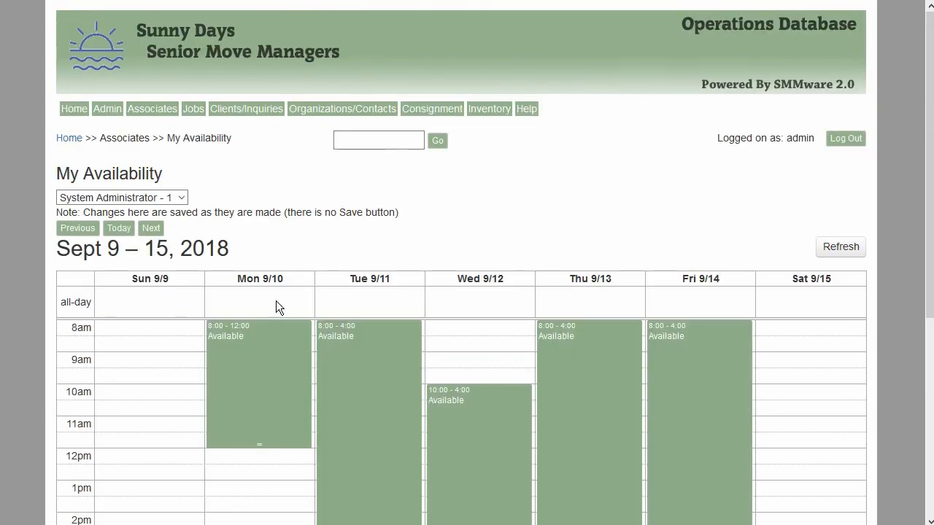
scroll(274, 305, down, 3)
drag(253, 242, 258, 321)
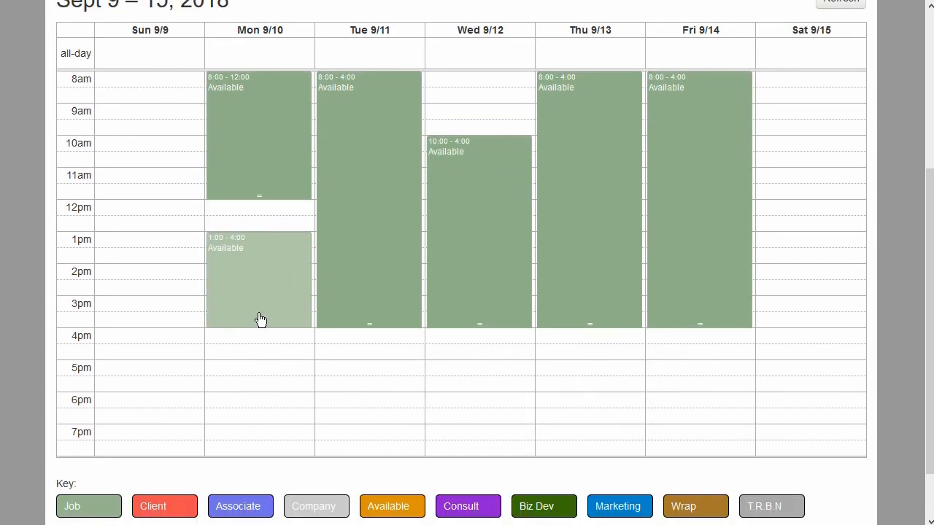
Remove Monday 9/10's morning block and make the afternoon block a single availability block from 8:00 to 4:00
click(268, 130)
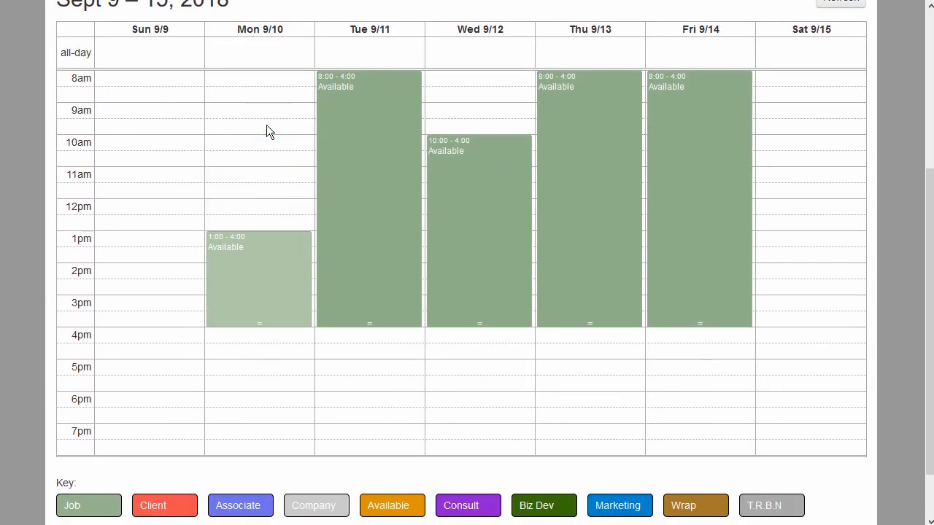
drag(261, 242, 257, 91)
drag(259, 163, 265, 326)
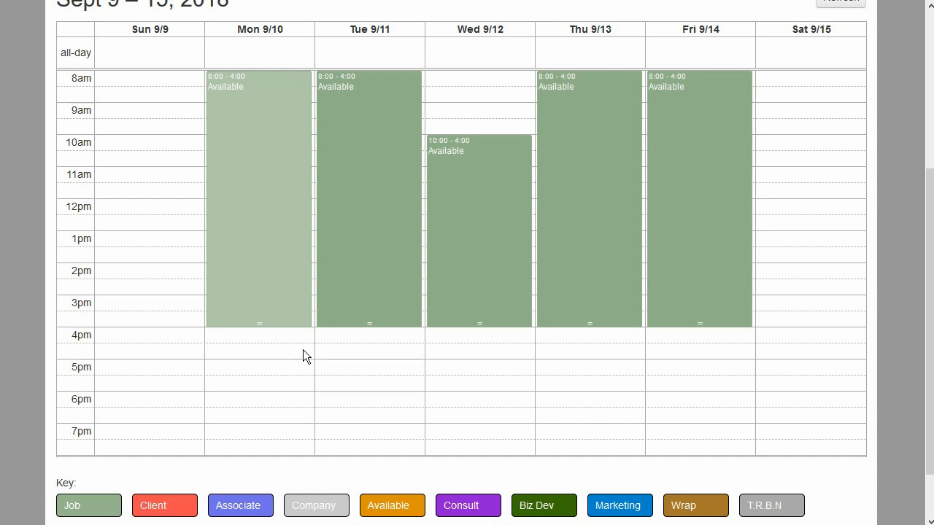
Go to the week of Sept 23 – 29, 2018 and mark Monday 9/24 as available from 8:00 to 5:00
scroll(248, 292, up, 3)
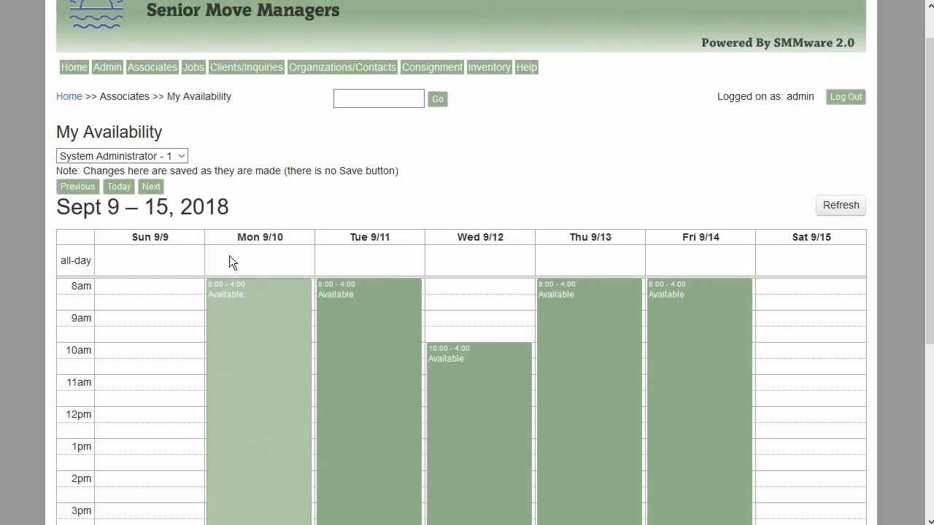
click(151, 187)
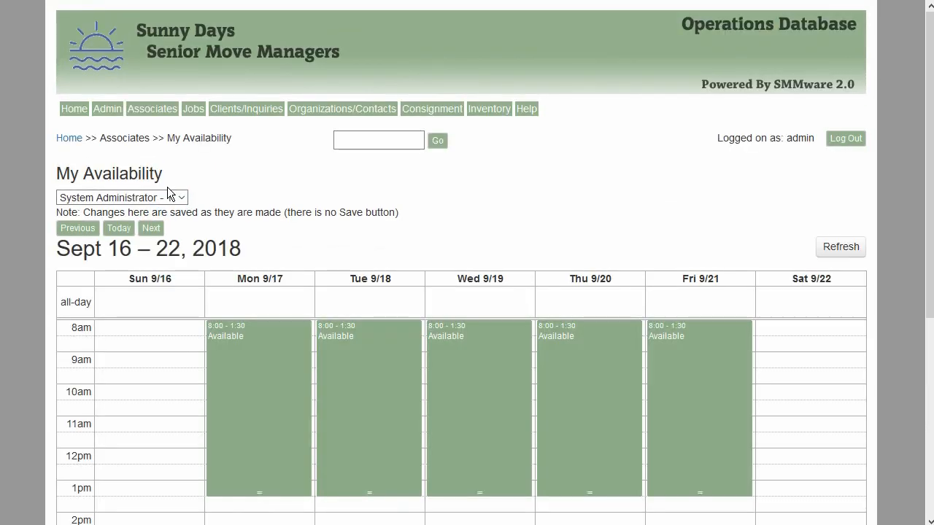
click(150, 229)
scroll(230, 218, down, 3)
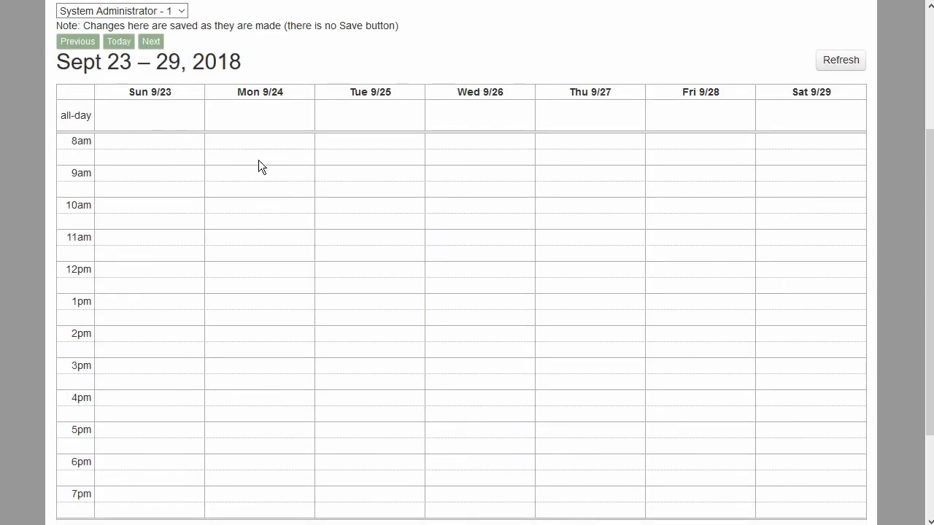
drag(257, 145, 260, 421)
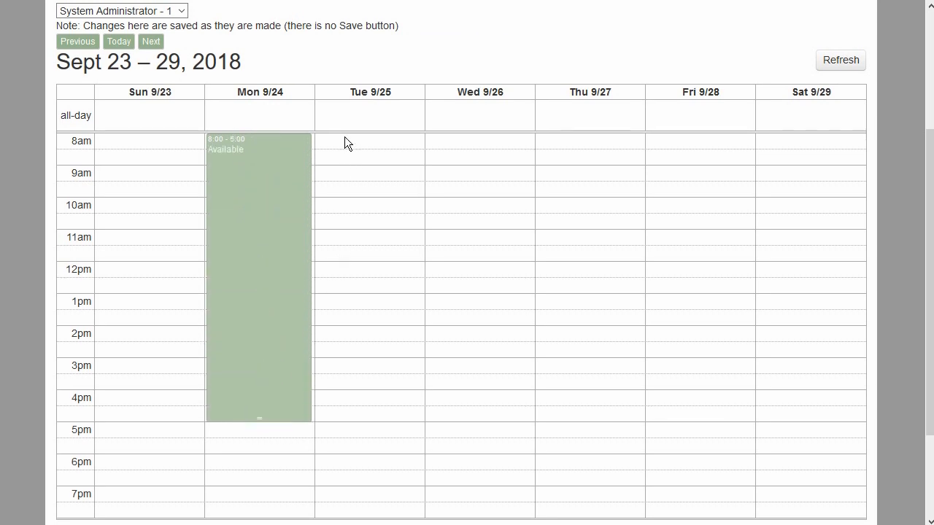
Mark Tuesday 9/25 as available from 8:00 to 12:00 and 1:00 to 5:00, and Wednesday 9/26 from 8:00 to 5:00
drag(343, 139, 363, 259)
drag(361, 302, 372, 420)
drag(474, 143, 492, 414)
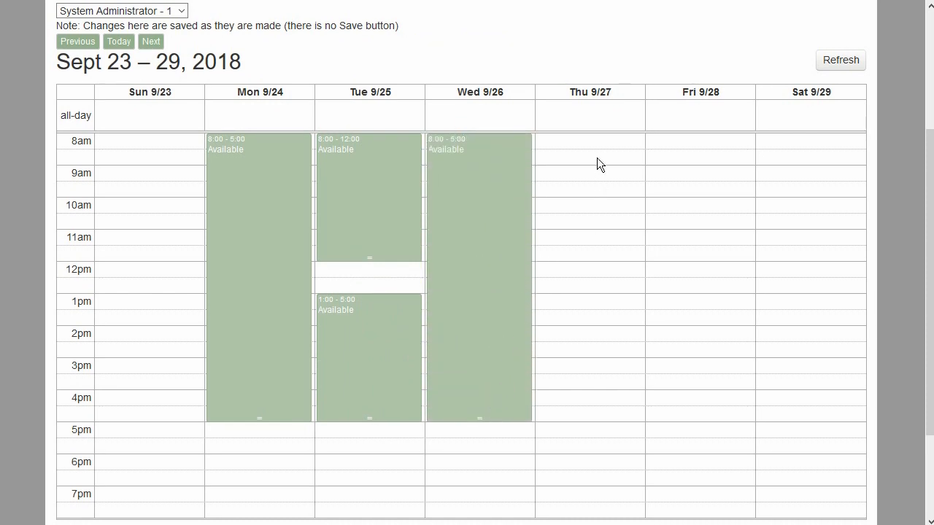
Mark Thursday 9/27 as available from 8:00 to 11:00 and 12:00 to 5:00, and Friday 9/28 from 8:00 to 5:00
drag(592, 141, 600, 227)
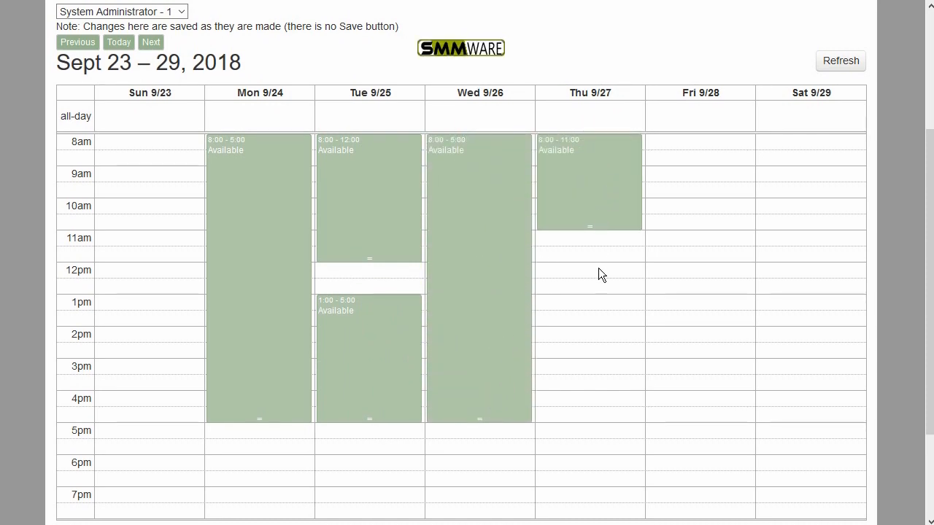
drag(574, 270, 583, 416)
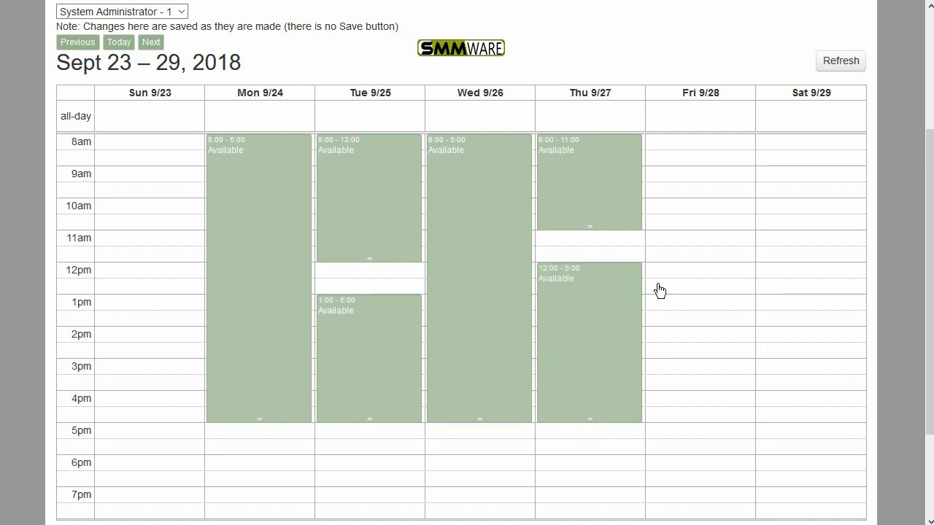
drag(668, 142, 687, 413)
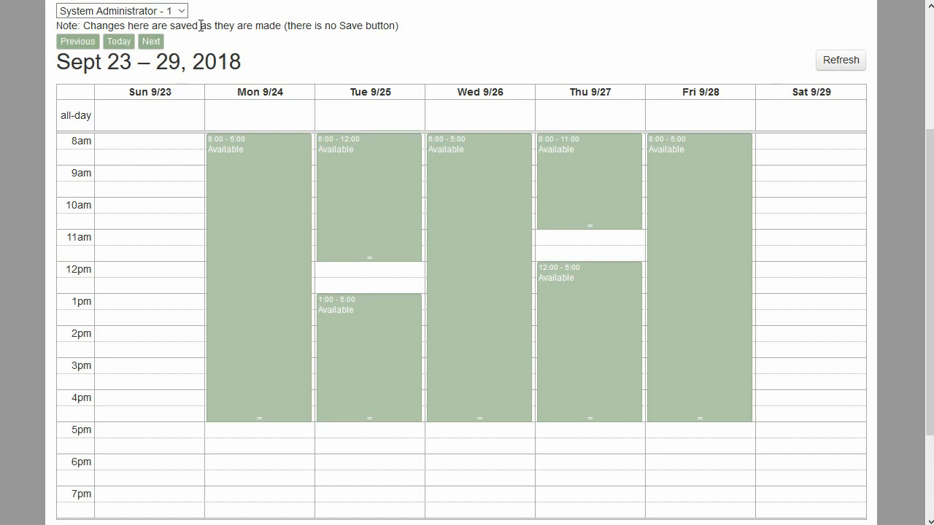
For the associate listed just below System Administrator, mark Monday 9/24 as available 8:00 to 12:00 and 1:00 to 5:00, and Tuesday 9/25 8:00 to 5:00
scroll(200, 26, up, 1)
click(180, 51)
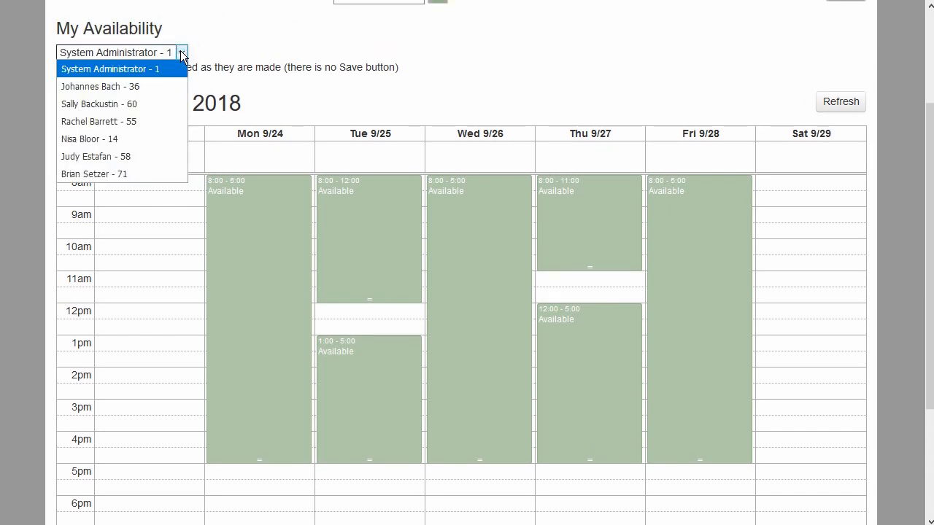
click(140, 86)
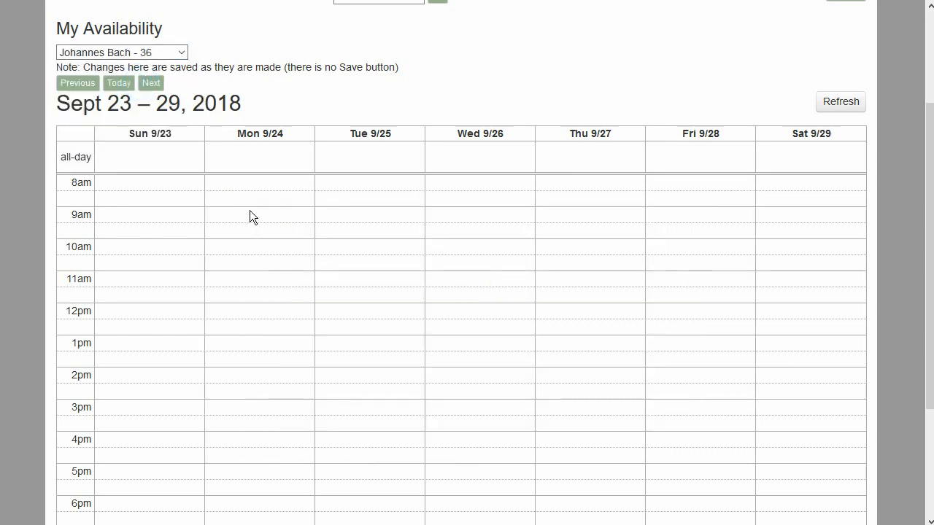
drag(244, 182, 256, 298)
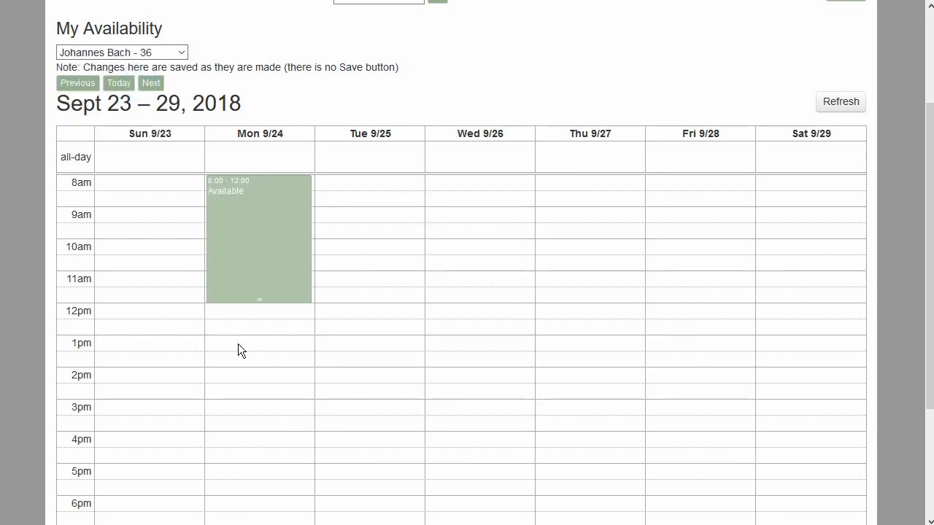
drag(237, 344, 249, 459)
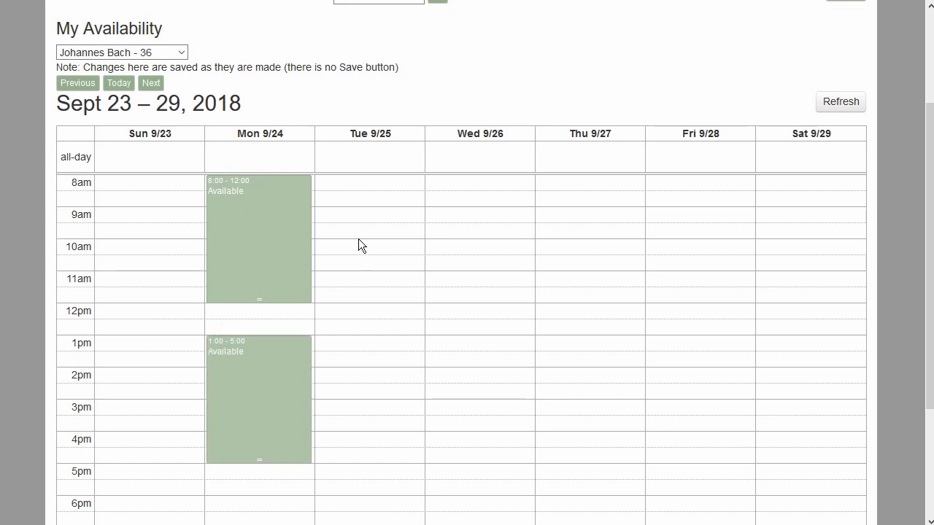
drag(350, 183, 378, 438)
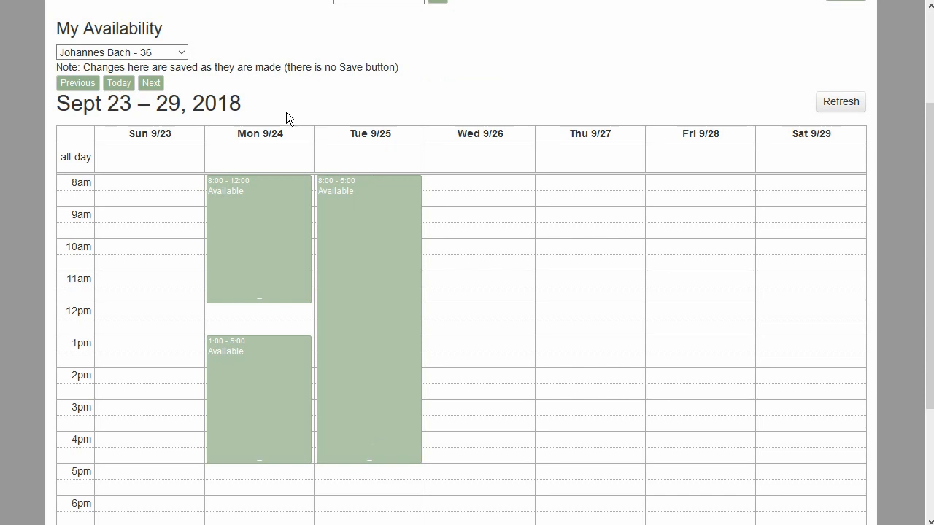
Open the Master Calendar and start adding a new event
scroll(286, 111, up, 3)
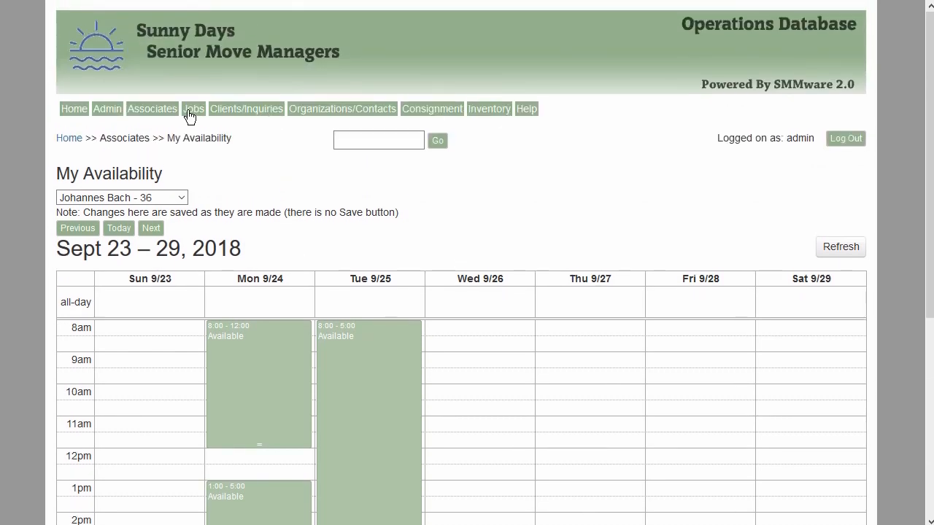
mouse_move(104, 109)
click(170, 243)
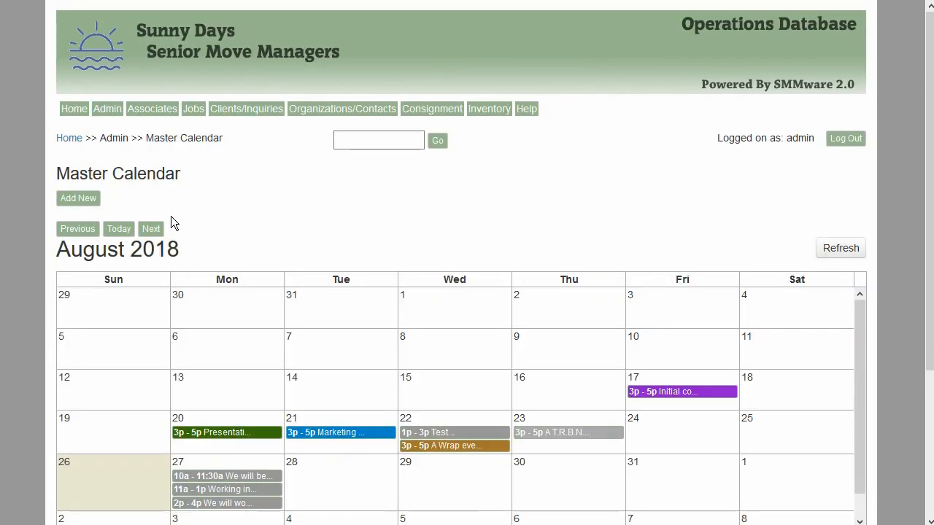
click(85, 199)
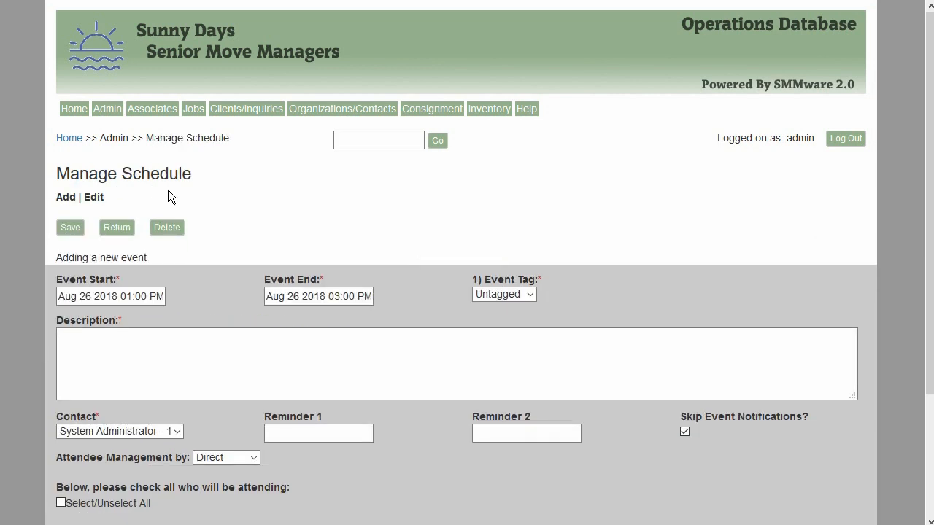
Enter "We will be working in the basement today" as the event description
scroll(191, 194, down, 2)
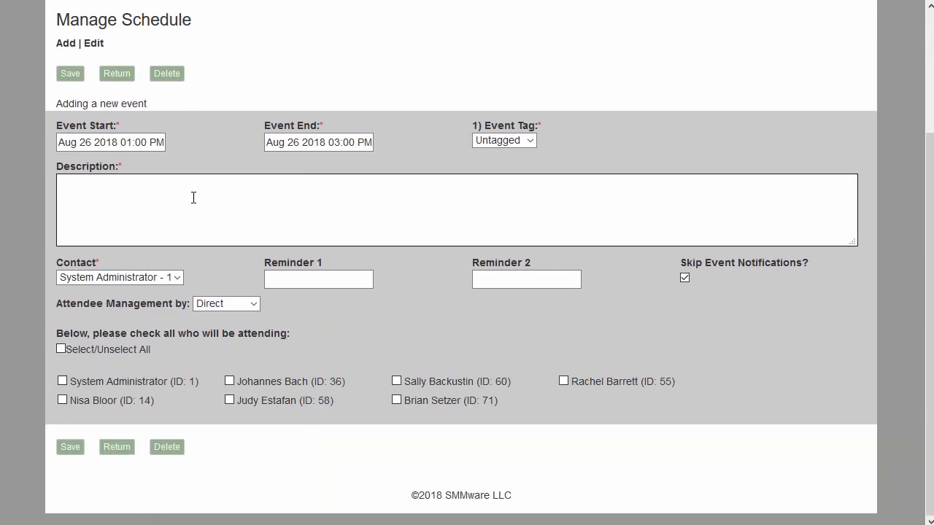
click(190, 197)
text(We will be working in the basement today)
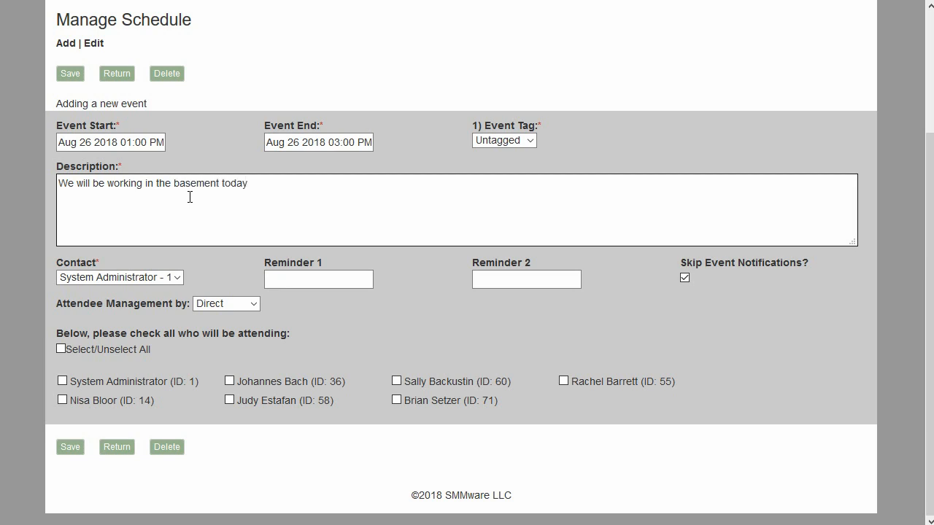
Manage the event's attendees by Availability and advance the planner to Monday, Aug 27 2018
click(239, 305)
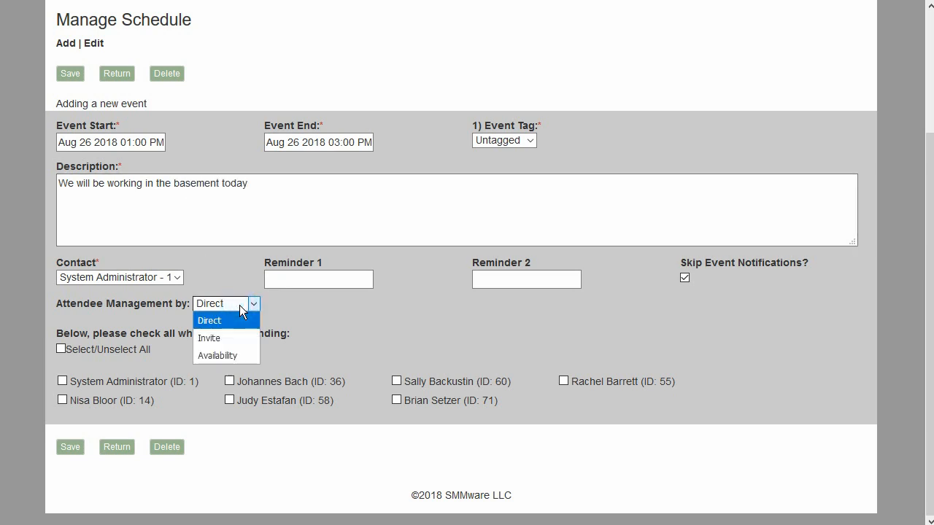
click(226, 354)
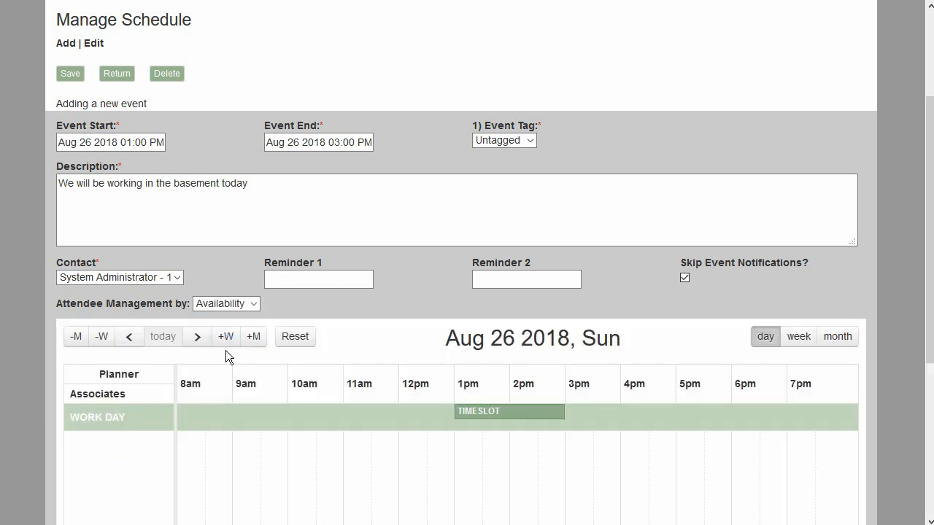
scroll(224, 310, down, 2)
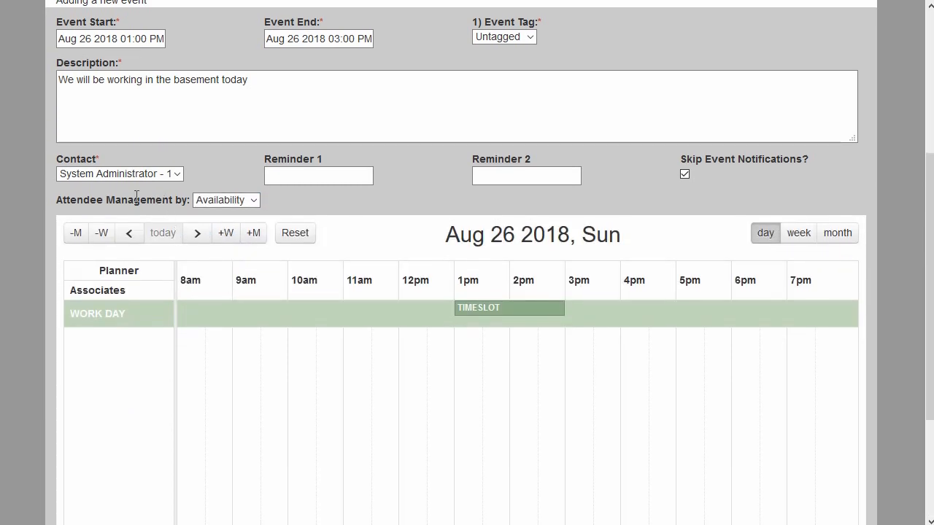
scroll(364, 242, down, 1)
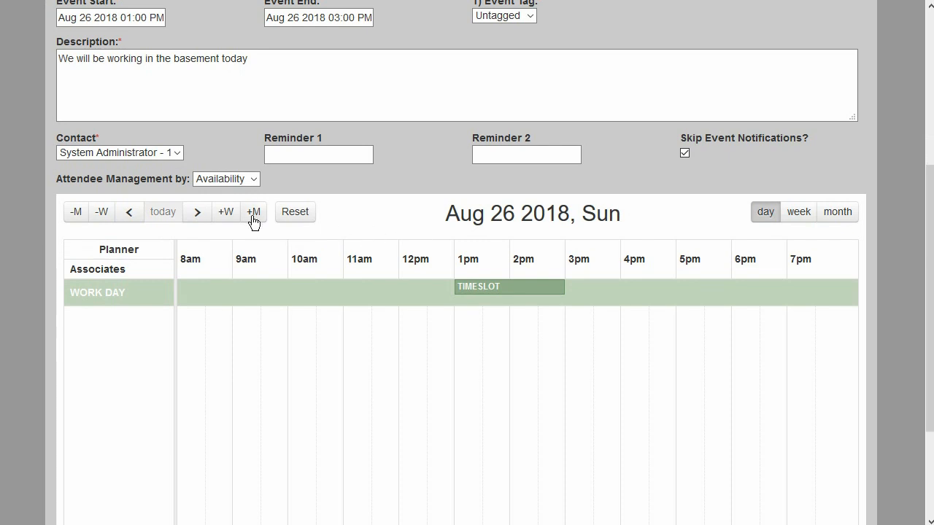
click(196, 214)
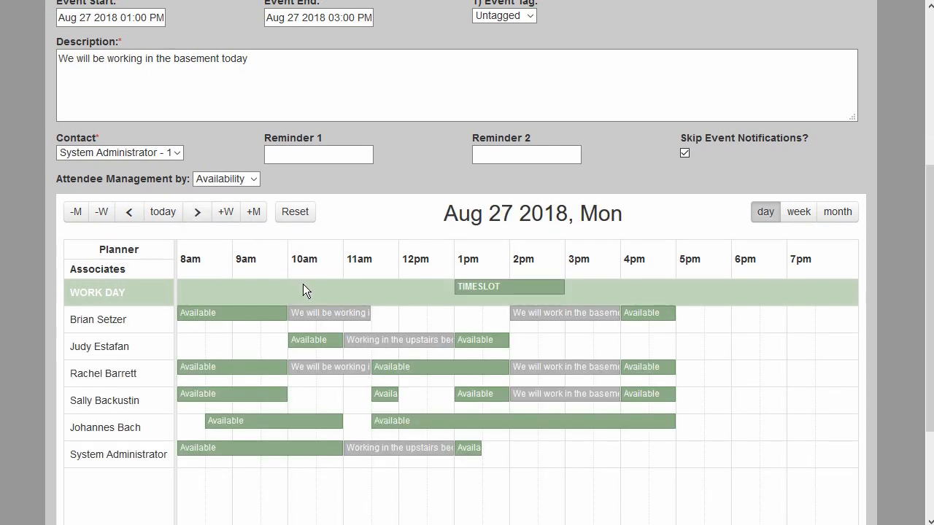
Move the event's timeslot in the planner to start at 8am and shorten it to end at 9:30am
scroll(307, 282, down, 2)
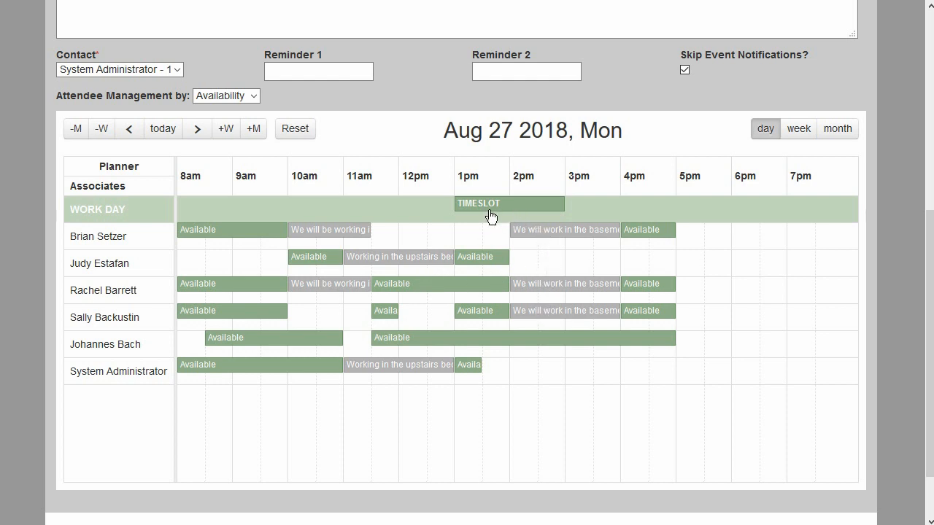
drag(490, 216, 217, 219)
mouse_move(287, 205)
mouse_down()
mouse_move(241, 211)
mouse_move(620, 207)
mouse_move(519, 217)
mouse_move(263, 213)
mouse_up()
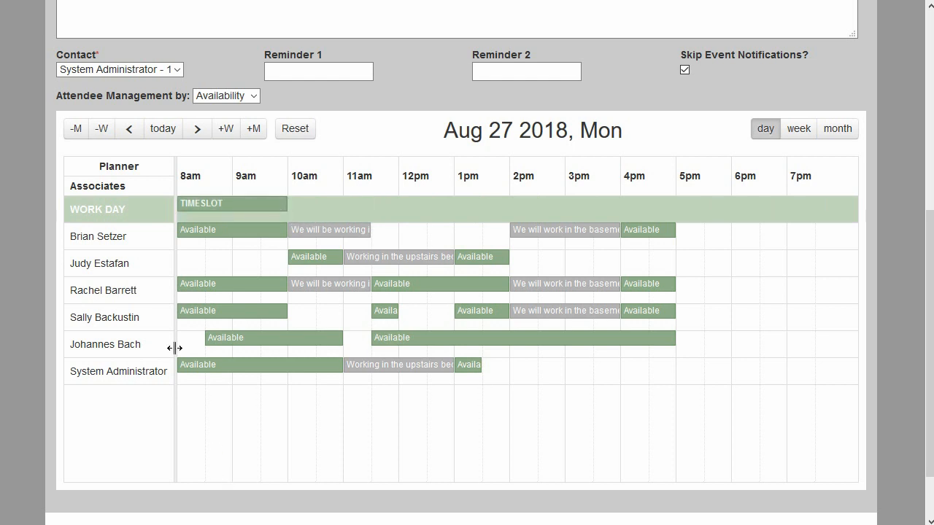
drag(285, 204, 249, 212)
Select the 8am availability blocks of the first and fourth listed associates and the System Administrator, leaving the third associate unselected
click(227, 228)
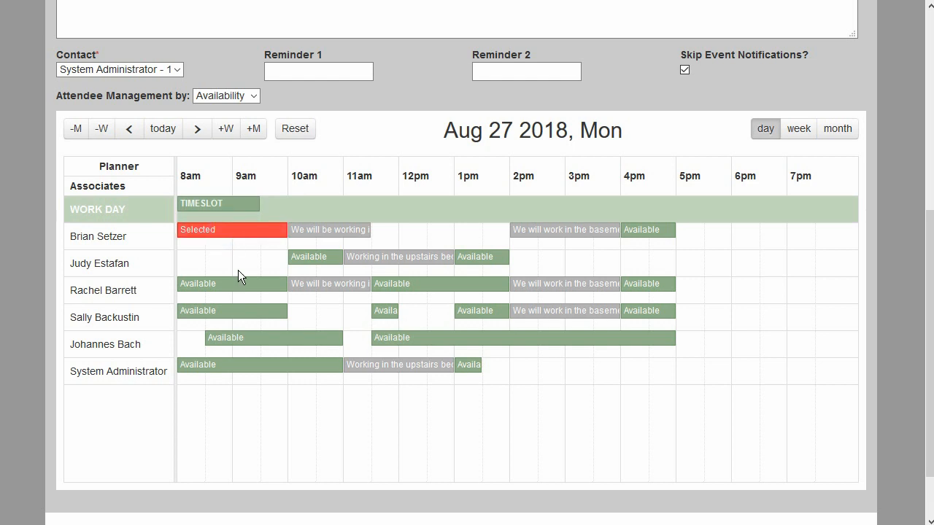
click(222, 286)
click(219, 312)
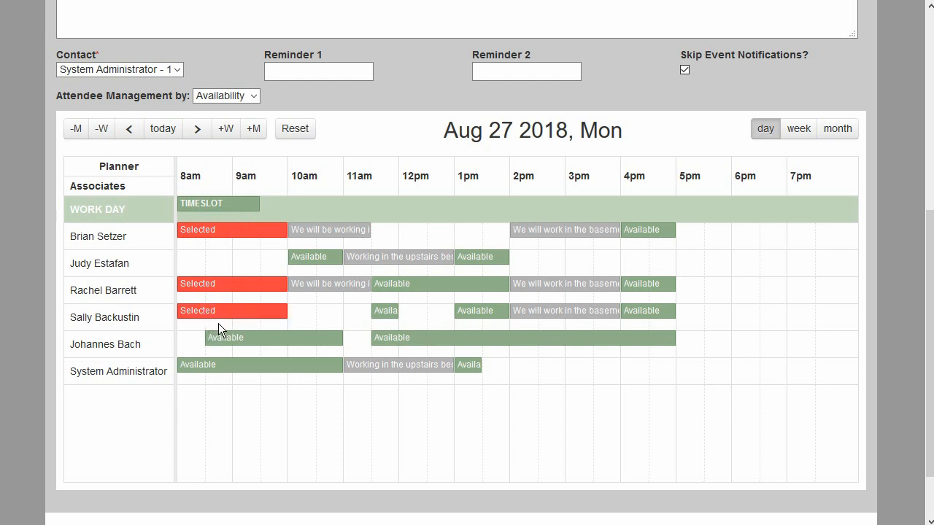
click(222, 286)
click(219, 363)
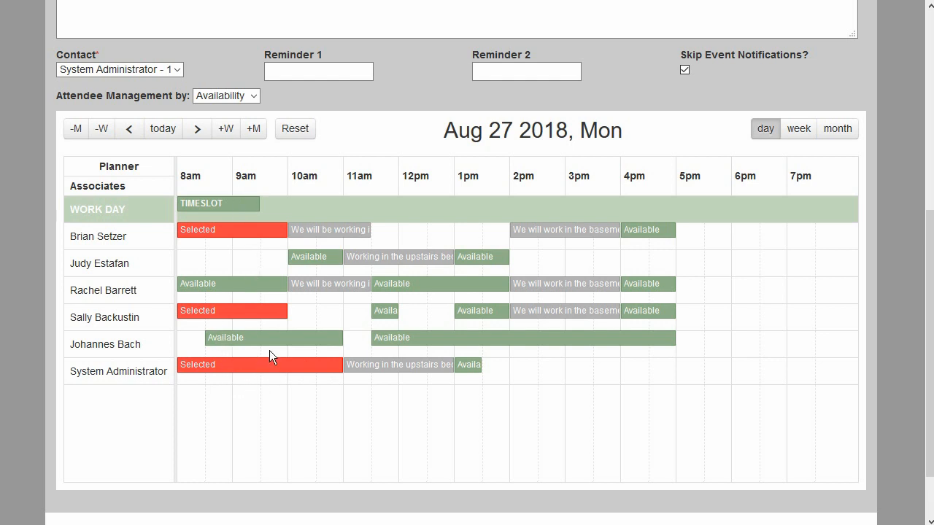
scroll(261, 383, down, 1)
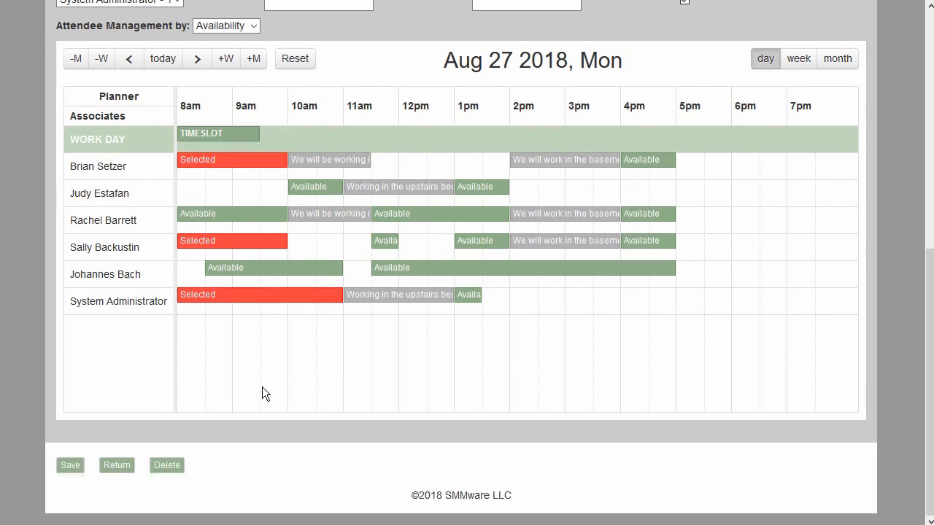
Save the event with the selected associates
click(69, 468)
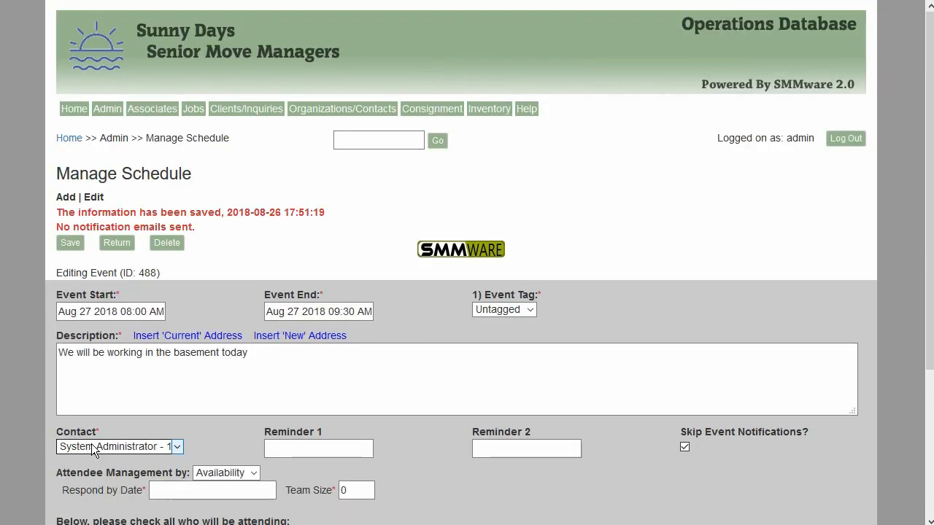
Release the first listed associate from the assigned 8am block and switch that released block to Available(R)
scroll(132, 390, down, 6)
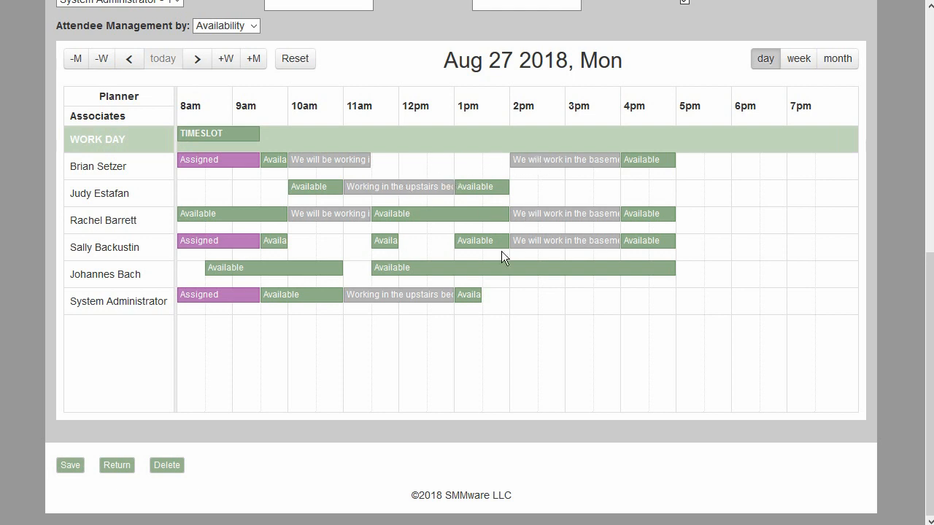
click(226, 161)
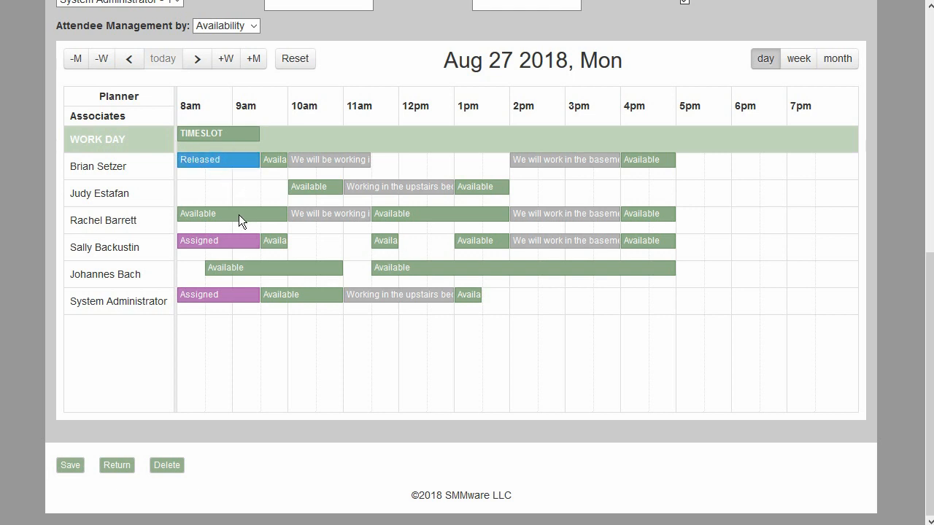
scroll(238, 214, up, 1)
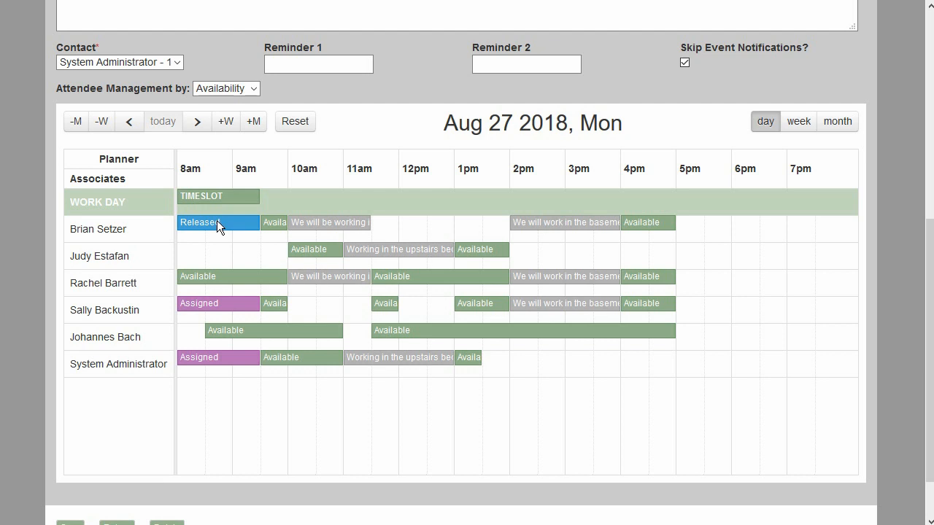
click(225, 222)
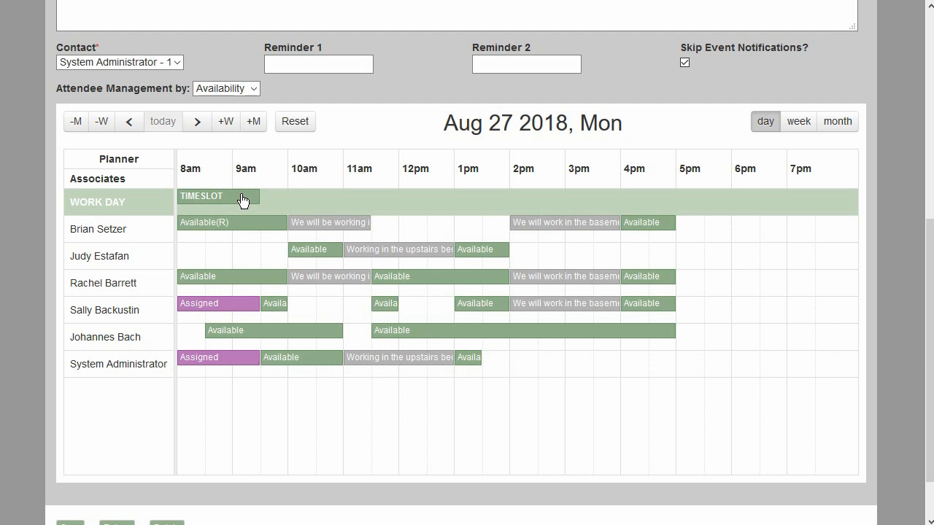
Turn the Skip Event Notifications option off and back on
click(685, 62)
click(684, 63)
click(125, 310)
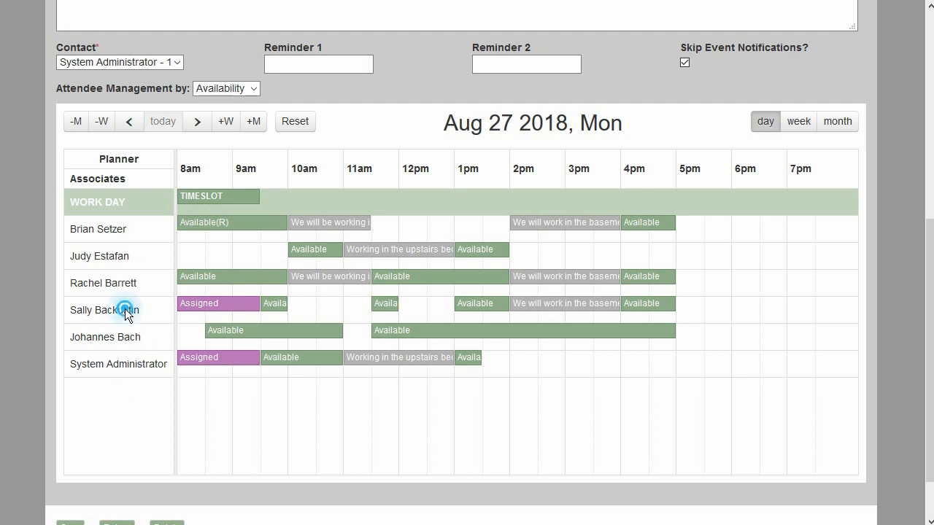